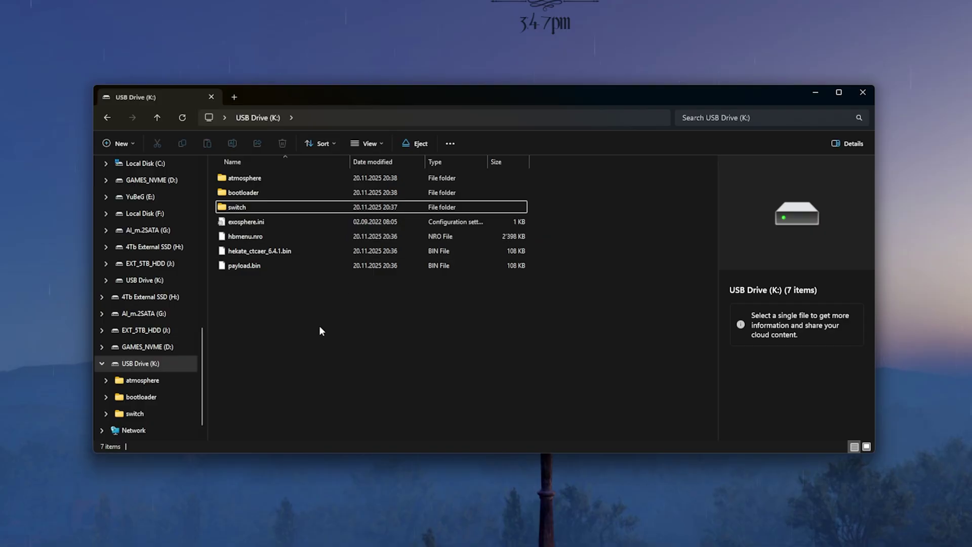
Follow the Better Gaming channel's pinned invite into the CHAT group's Homebrew Packs topic.
{"action": "key", "text": "ctrl+a"}
{"action": "left_click", "coordinate": [352, 292]}
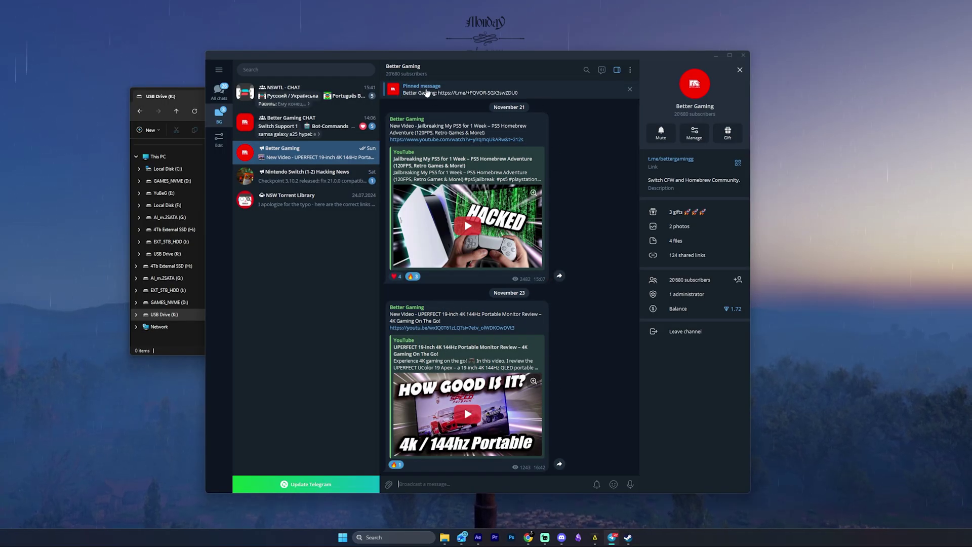
{"action": "left_click", "coordinate": [522, 93]}
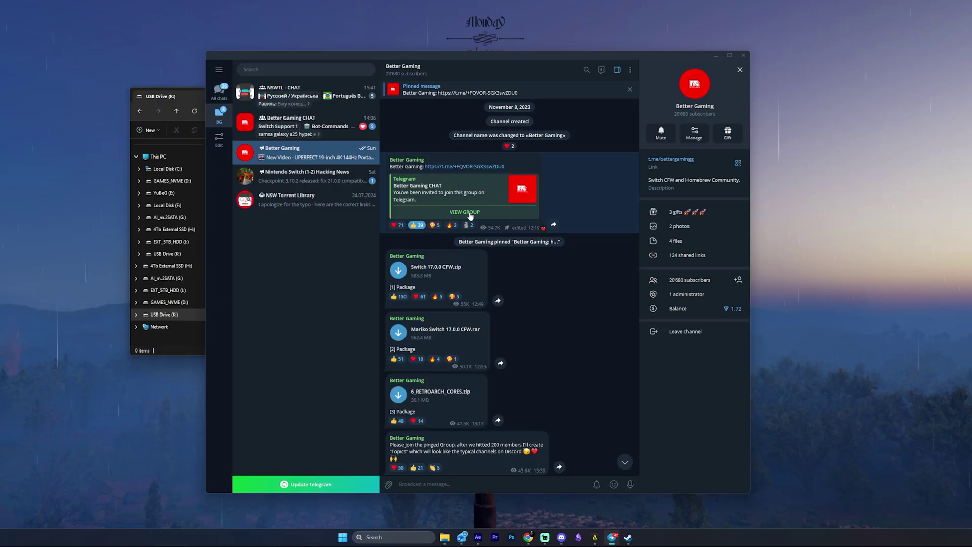
{"action": "left_click", "coordinate": [469, 214]}
{"action": "left_click", "coordinate": [304, 231]}
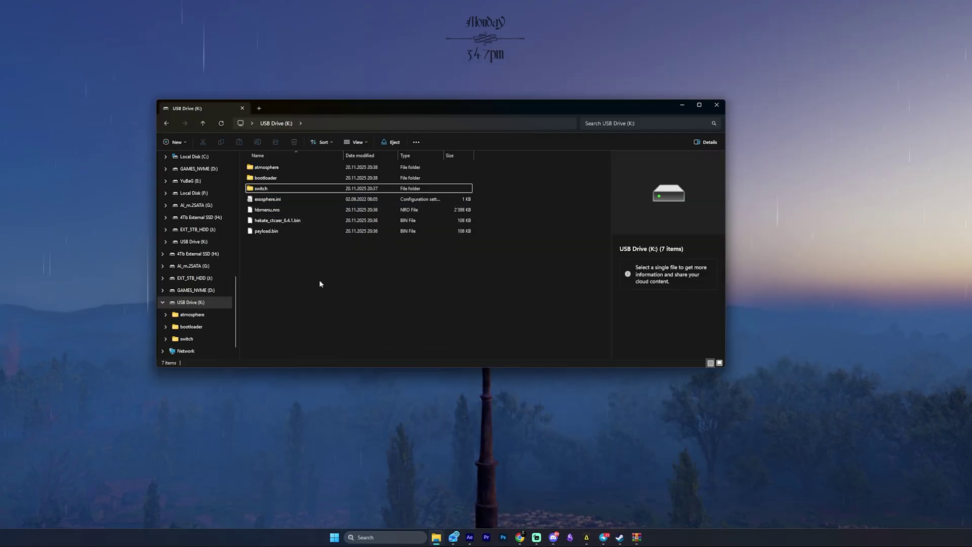
{"action": "key", "text": "ctrl+a"}
{"action": "left_click", "coordinate": [347, 250]}
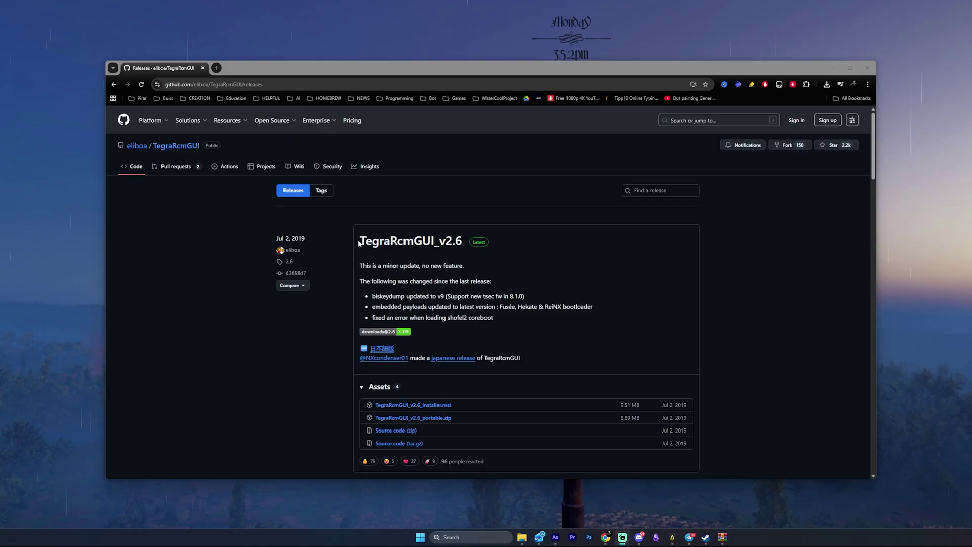
Download TegraRcmGUI_v2.6_portable.zip from the TegraRcmGUI_v2.6 release's Assets.
{"action": "left_click_drag", "start_coordinate": [359, 241], "coordinate": [457, 237]}
{"action": "scroll", "coordinate": [481, 349], "scroll_direction": "down", "scroll_amount": 1}
{"action": "left_click", "coordinate": [458, 377]}
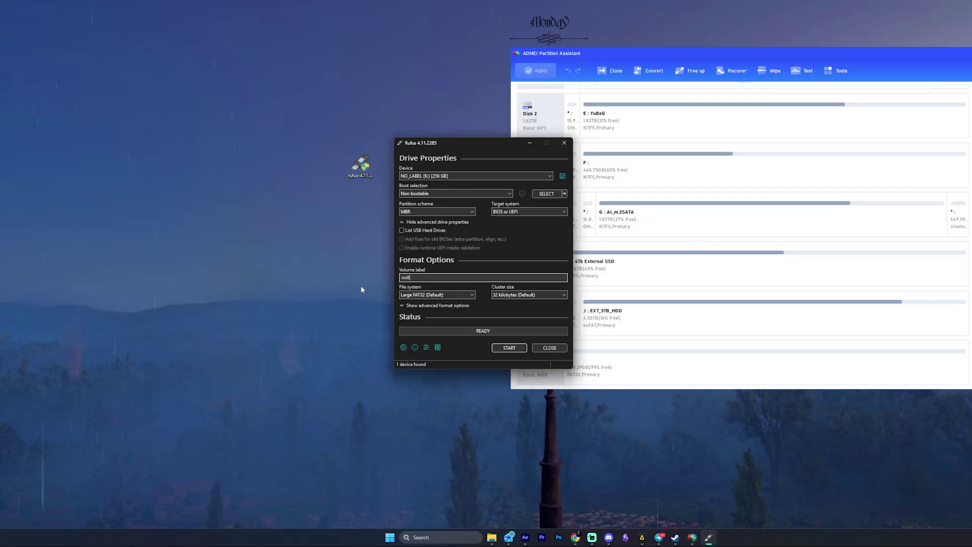
Enter the 'switch sd' volume label and open the file system choices for Large FAT32.
{"action": "type", "text": "ch sd"}
{"action": "left_click", "coordinate": [433, 295]}
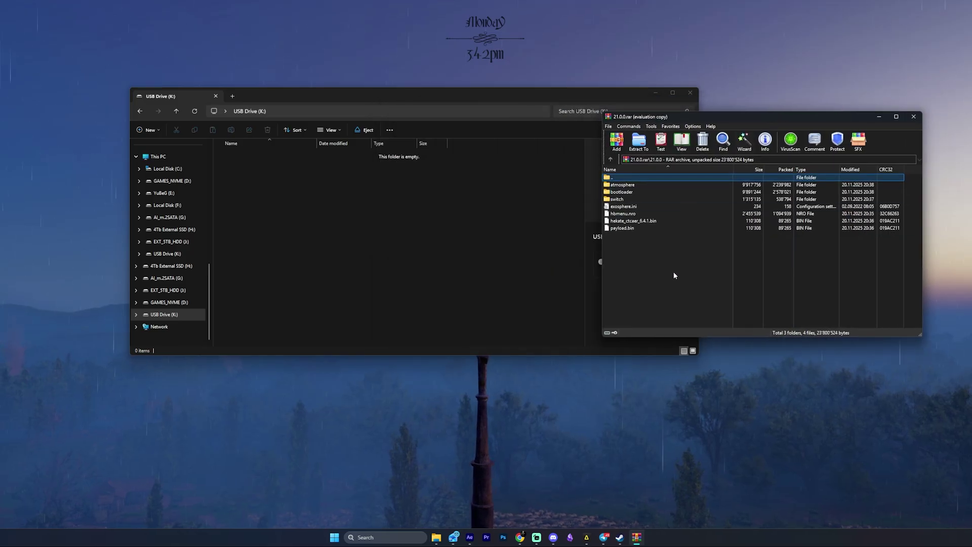
Select all of the 21.0.0.rar entries and drag them onto USB Drive (K:).
{"action": "left_click_drag", "start_coordinate": [648, 293], "coordinate": [639, 195]}
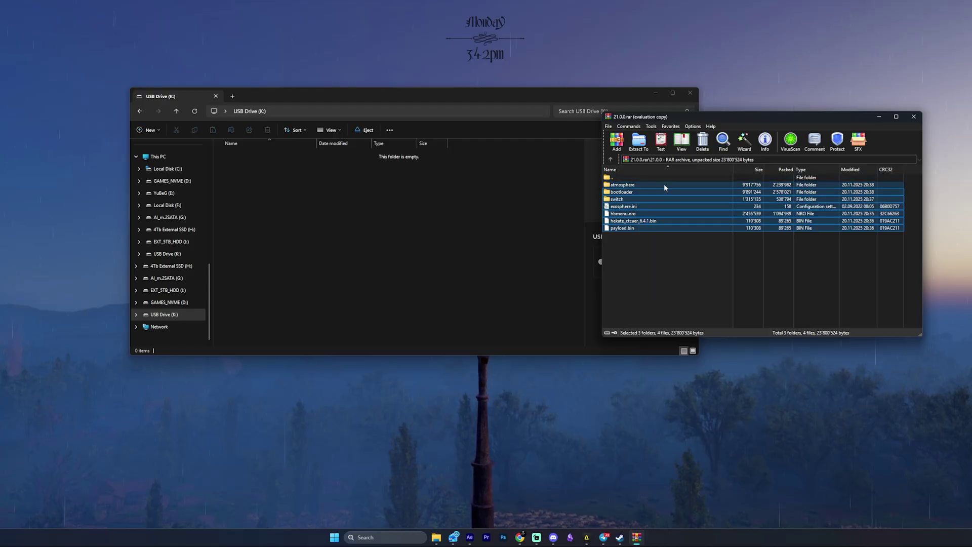
{"action": "left_click_drag", "start_coordinate": [265, 237], "coordinate": [269, 233]}
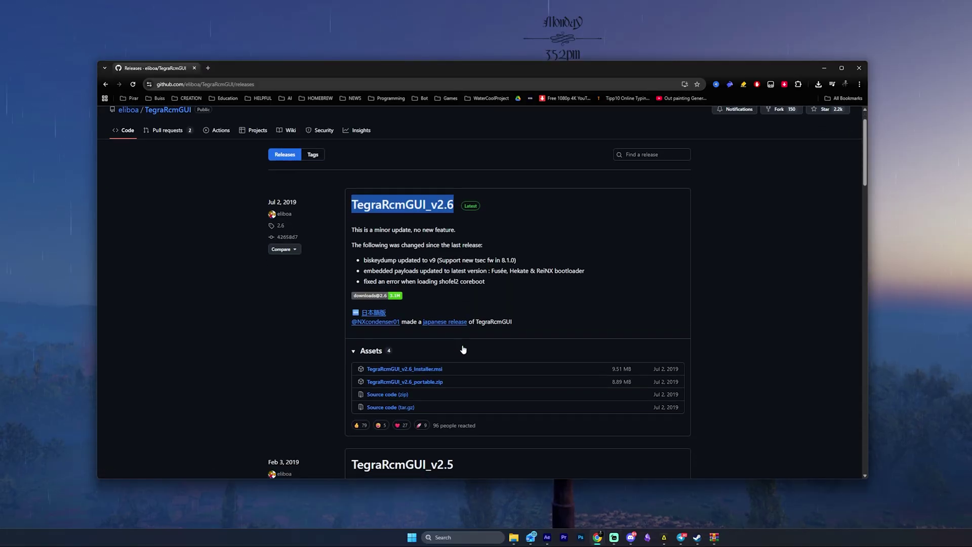
Extract TegraRcmGUI_v2.6_portable.zip to the Desktop, replacing files, and launch TegraRcmGUI.exe.
{"action": "left_click", "coordinate": [451, 377]}
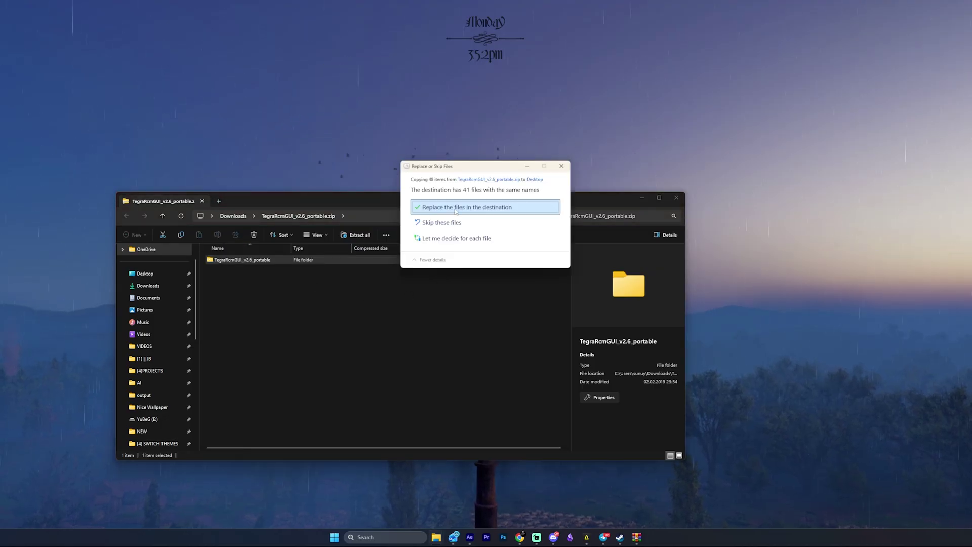
{"action": "left_click", "coordinate": [481, 206]}
{"action": "double_click", "coordinate": [269, 295]}
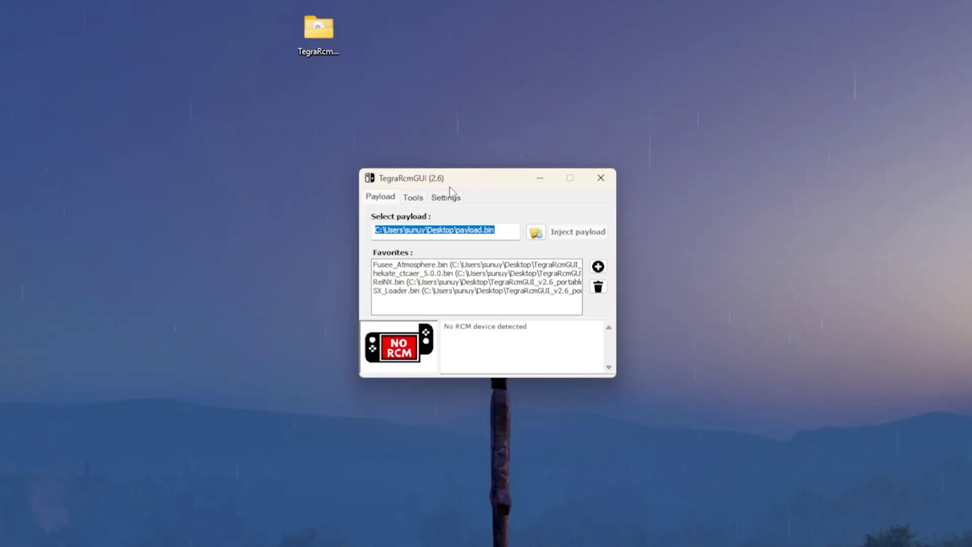
Install the Switch RCM USB driver from TegraRcmGUI's Settings.
{"action": "left_click", "coordinate": [445, 197]}
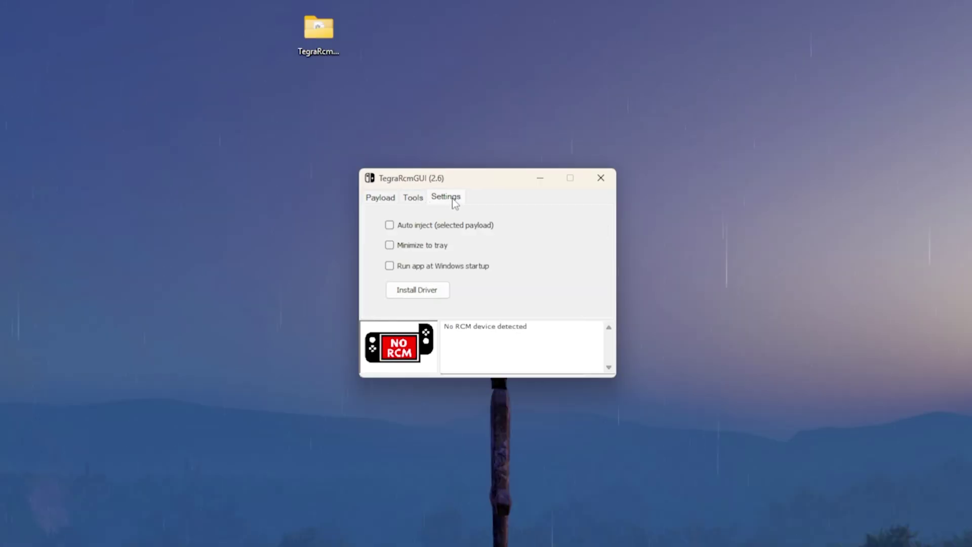
{"action": "left_click", "coordinate": [434, 297]}
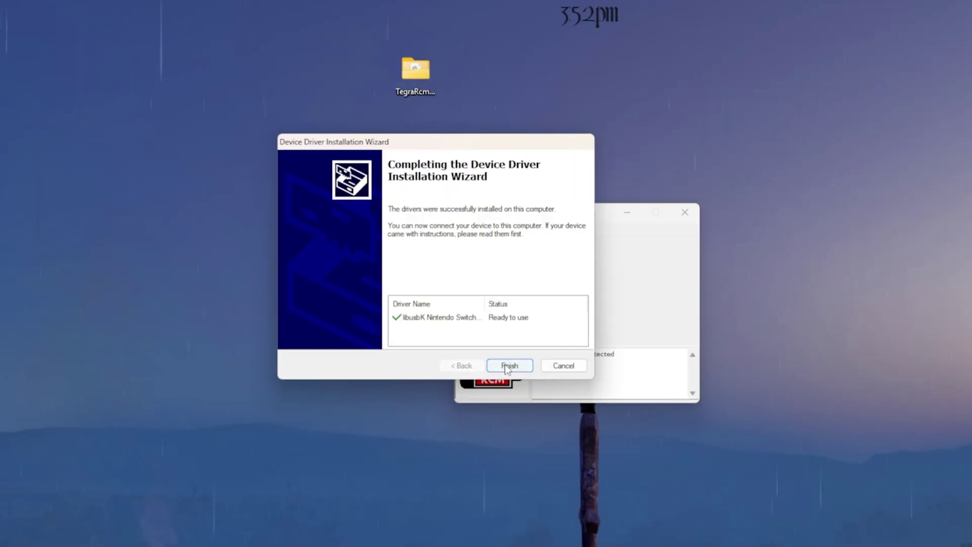
{"action": "left_click", "coordinate": [508, 366]}
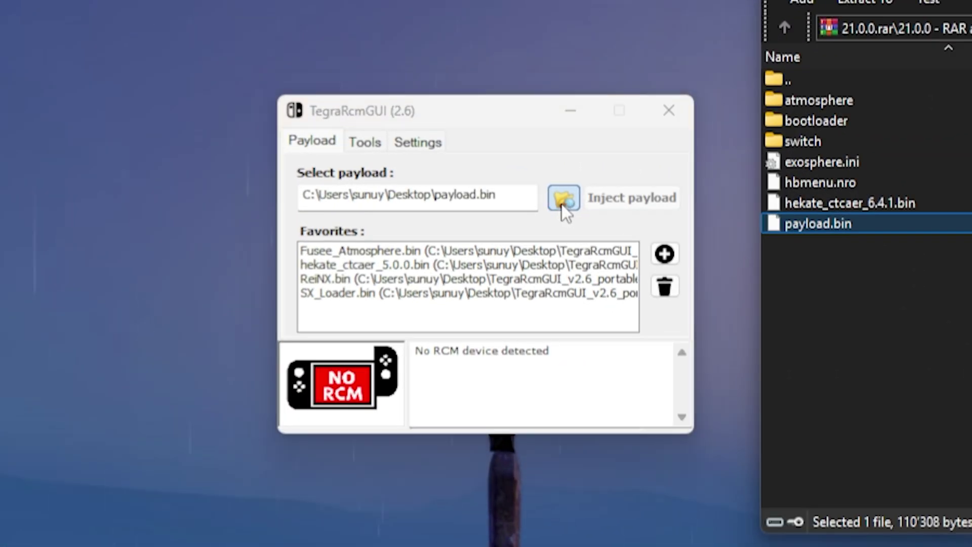
Choose the Desktop's payload.bin as the payload.
{"action": "left_click", "coordinate": [505, 204]}
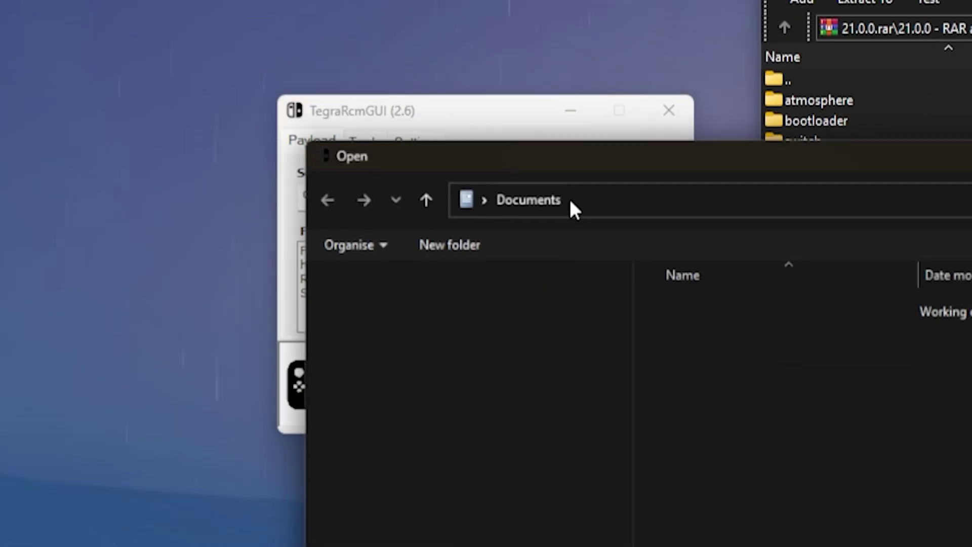
{"action": "left_click", "coordinate": [462, 252]}
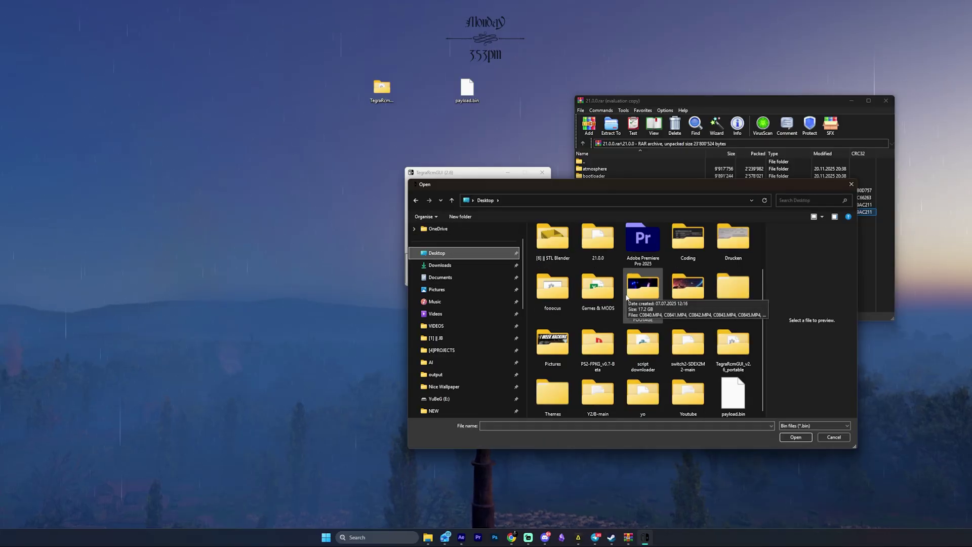
{"action": "double_click", "coordinate": [740, 405]}
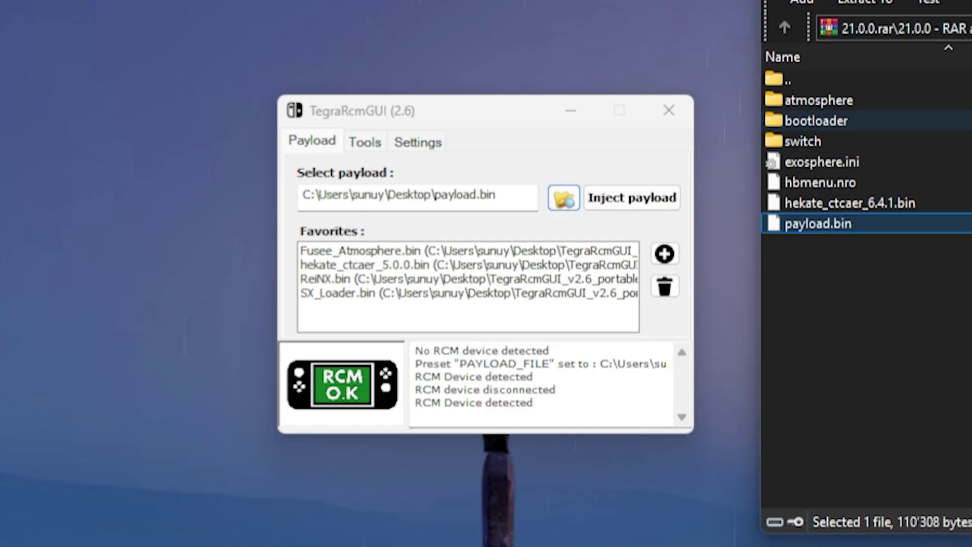
Inject payload.bin into the Switch to boot hekate v6.4.1.
{"action": "left_click", "coordinate": [650, 202]}
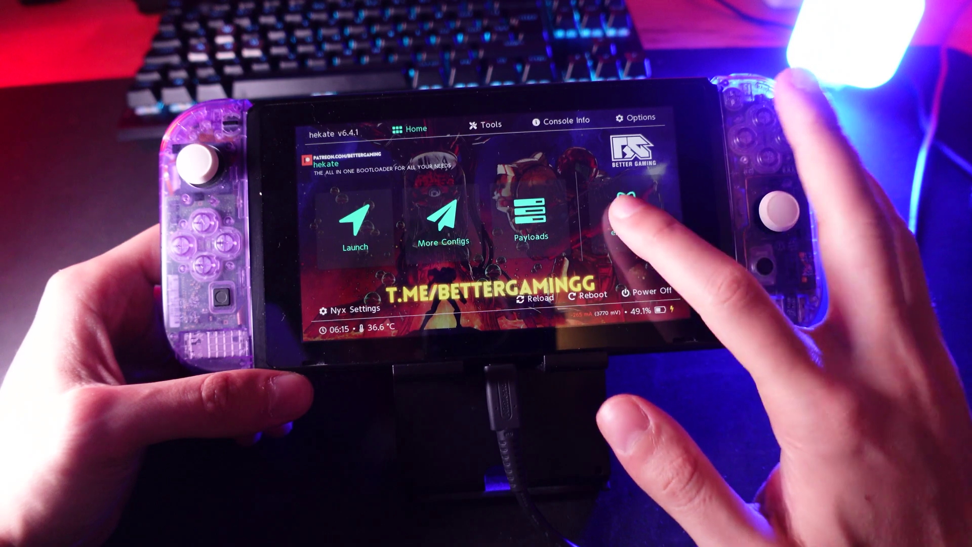
Start an SD-partition emuMMC and repartition the SD card with an emuMMC raw partition.
{"action": "left_click", "coordinate": [621, 212]}
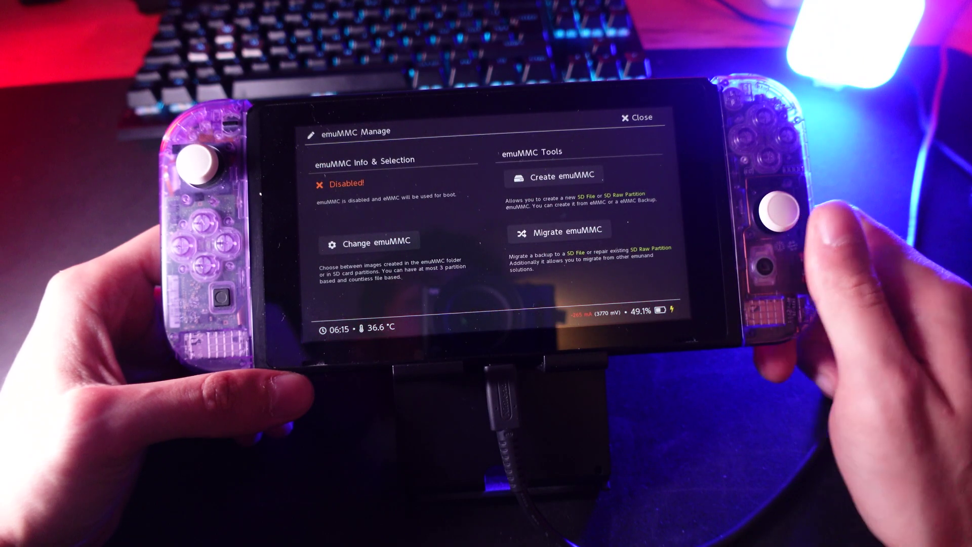
{"action": "left_click", "coordinate": [562, 176]}
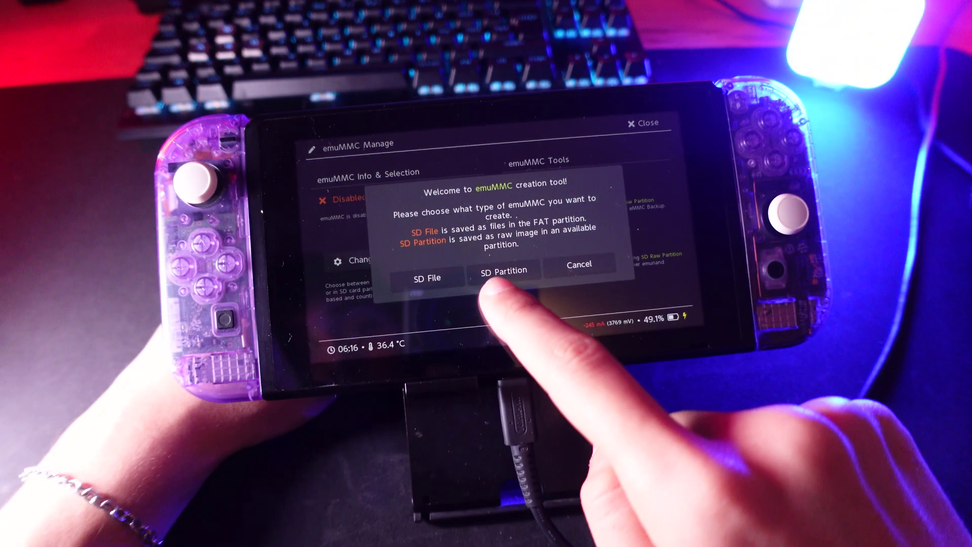
{"action": "left_click", "coordinate": [503, 267]}
{"action": "left_click", "coordinate": [447, 287]}
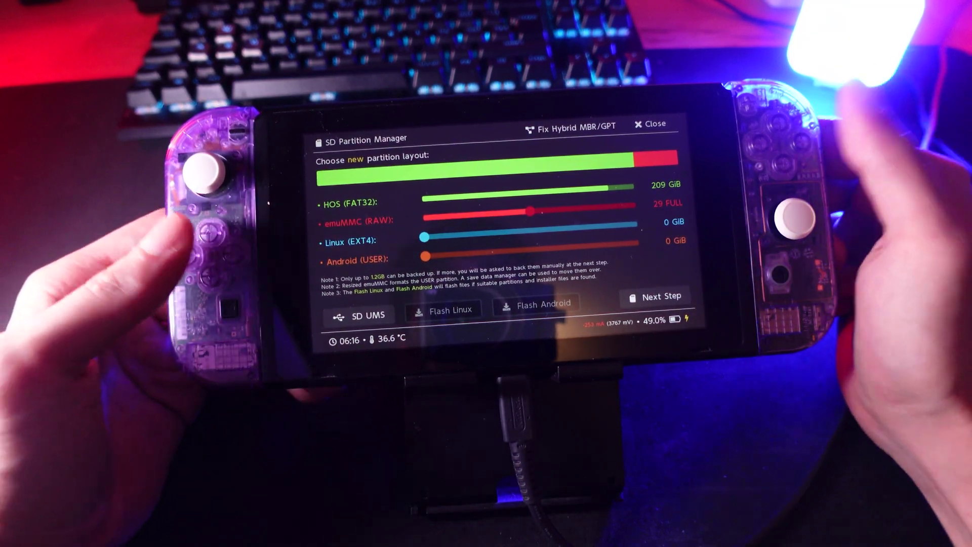
{"action": "key", "text": "Return"}
{"action": "key", "text": "Return"}
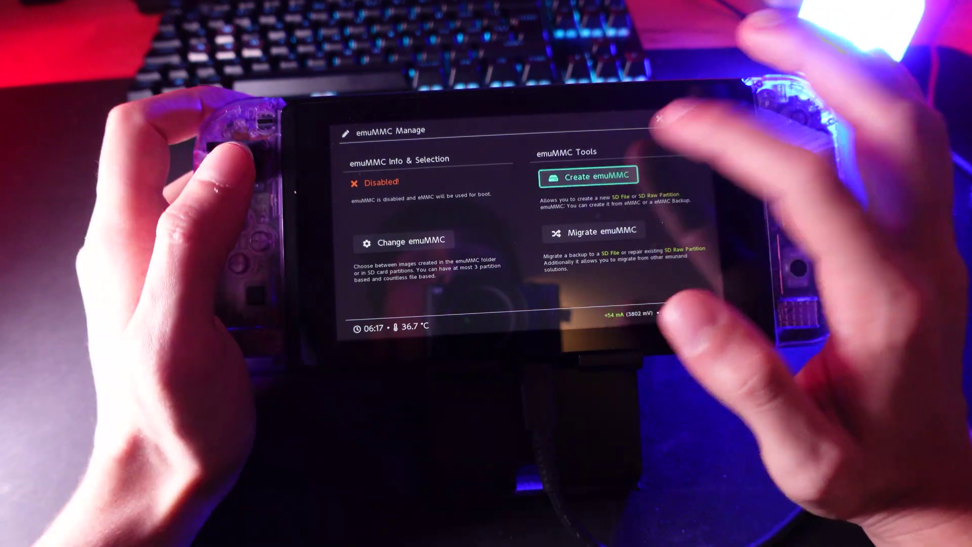
Create the SD Raw Partition emuMMC on Part 1 and return to emuMMC management.
{"action": "left_click", "coordinate": [587, 176]}
{"action": "left_click", "coordinate": [526, 257]}
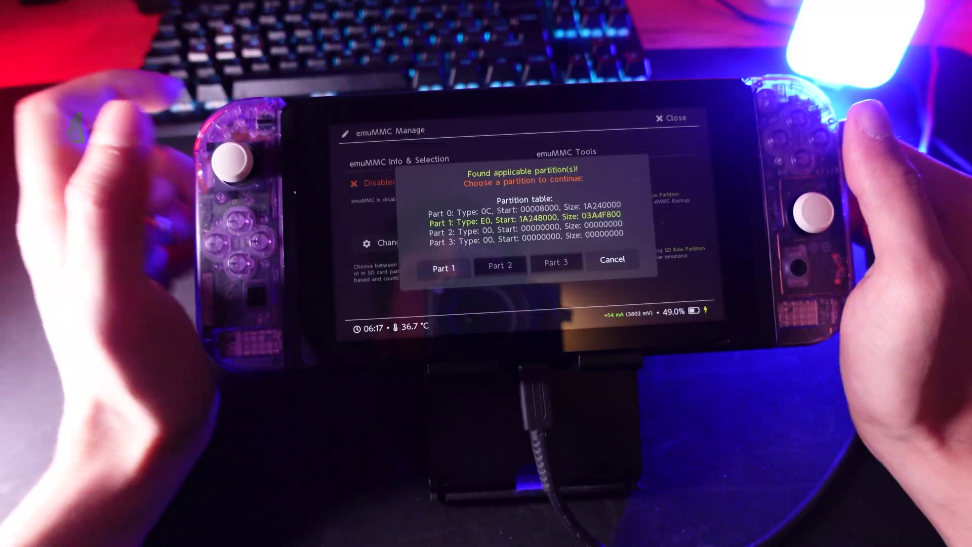
{"action": "left_click", "coordinate": [445, 264]}
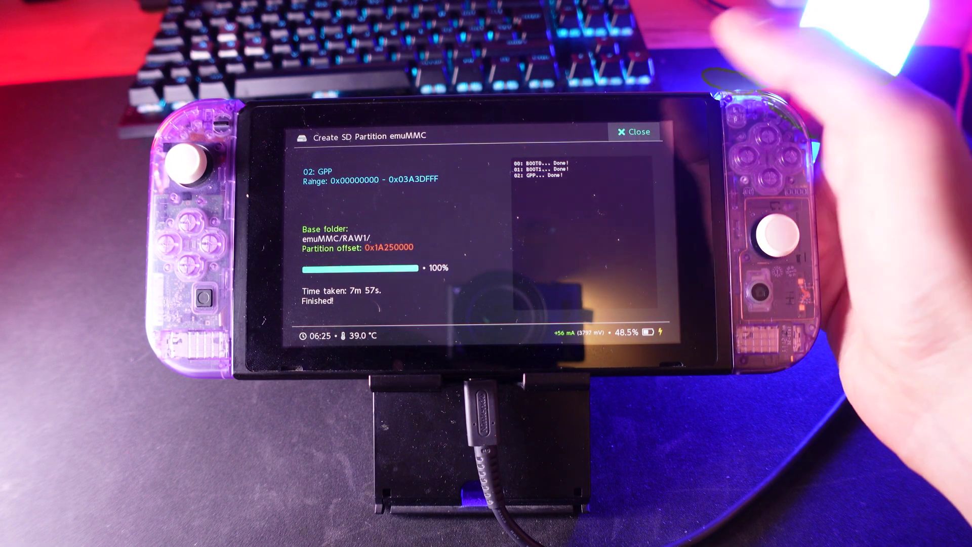
{"action": "left_click", "coordinate": [632, 132]}
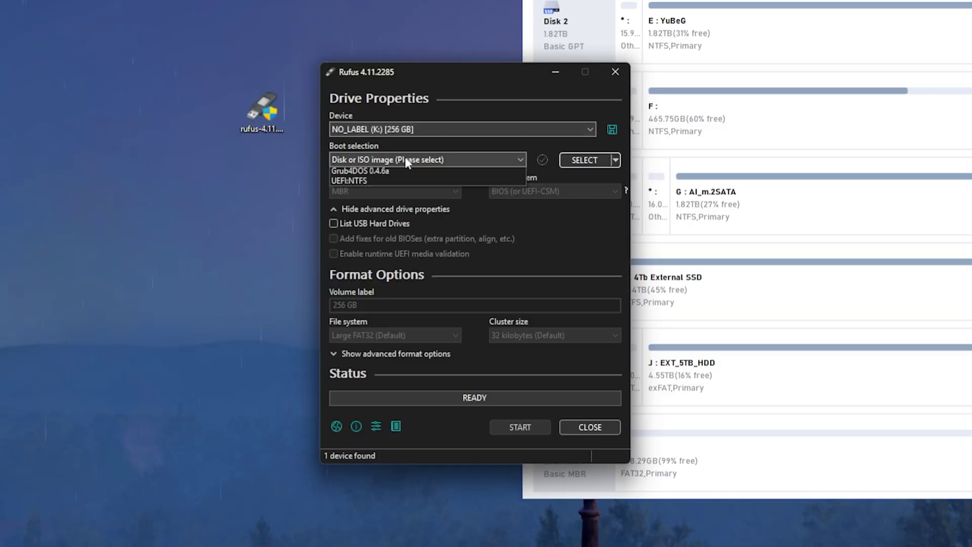
{"action": "left_click", "coordinate": [400, 159]}
{"action": "left_click", "coordinate": [397, 130]}
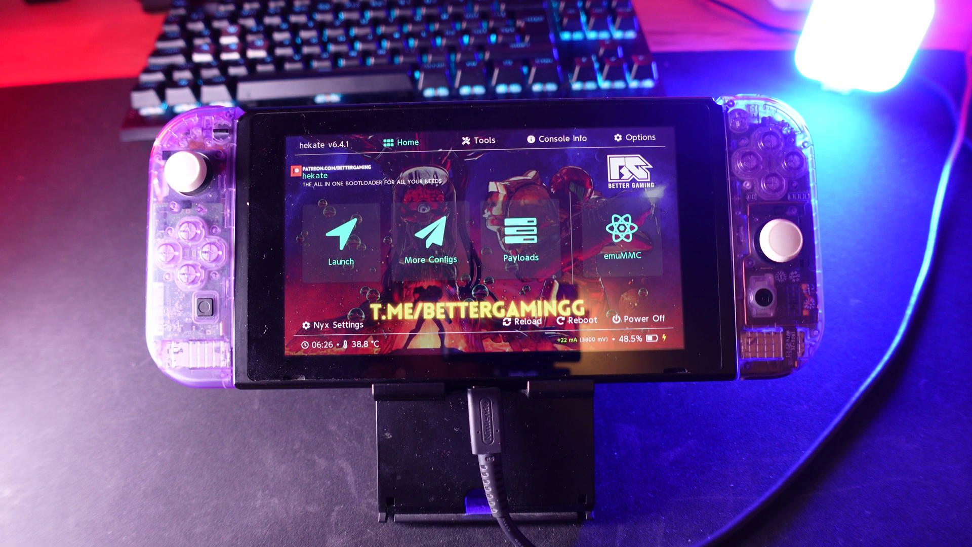
Start USB mass storage for the SD Card from hekate's Tools > USB Tools.
{"action": "left_click", "coordinate": [478, 140]}
{"action": "left_click", "coordinate": [567, 256]}
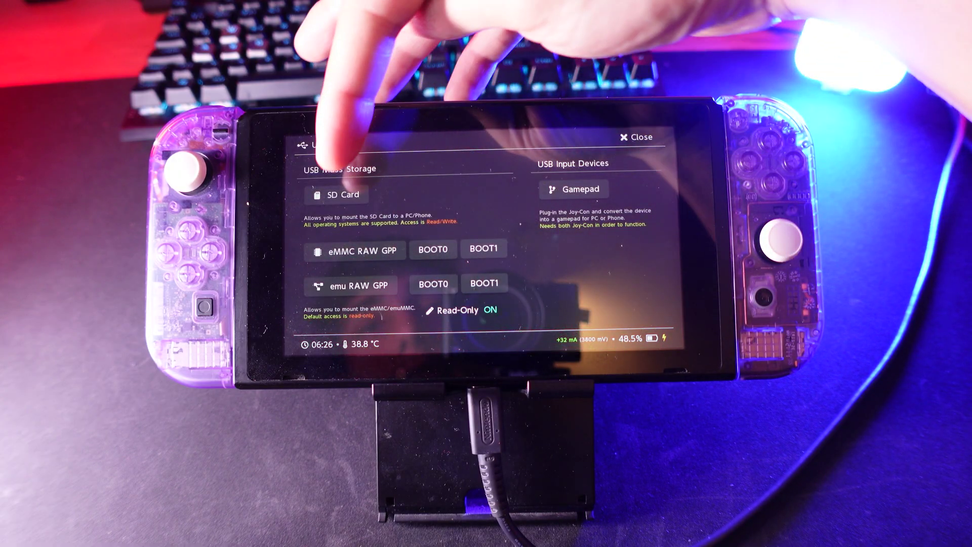
{"action": "left_click", "coordinate": [337, 195]}
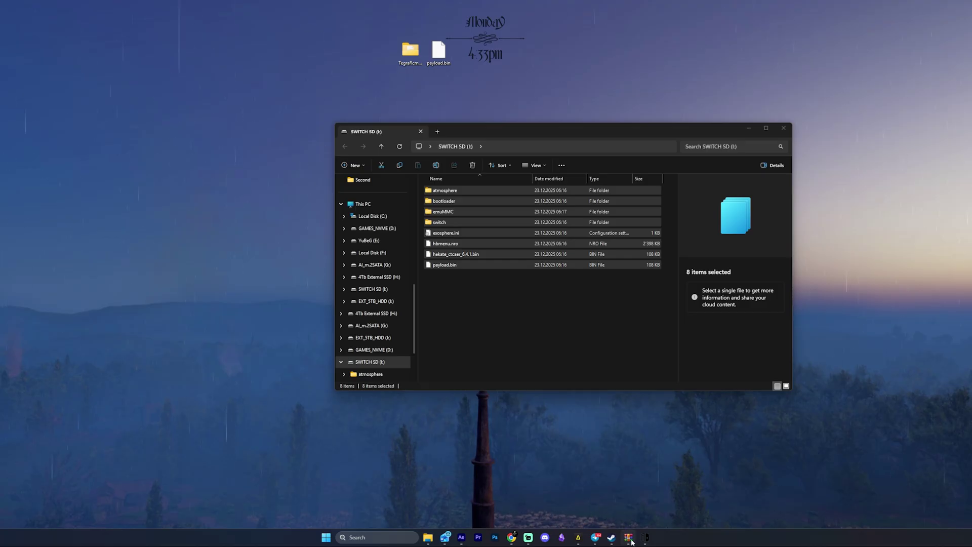
Copy the 21.0.0.rar archive's atmosphere, bootloader and switch folders onto the SWITCH SD (I:) root.
{"action": "left_click", "coordinate": [630, 541]}
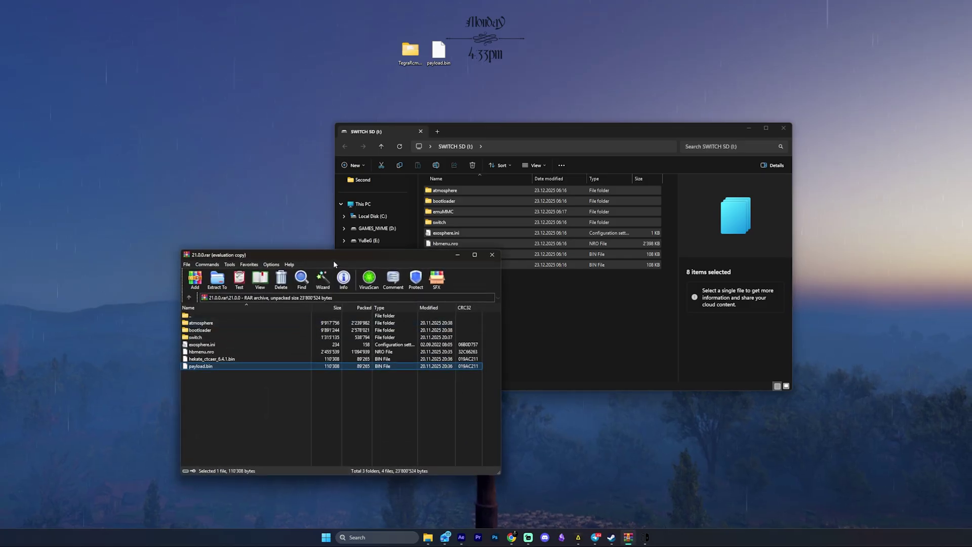
{"action": "left_click_drag", "start_coordinate": [294, 255], "coordinate": [838, 185]}
{"action": "left_click_drag", "start_coordinate": [766, 359], "coordinate": [770, 254]}
{"action": "left_click_drag", "start_coordinate": [789, 188], "coordinate": [737, 156]}
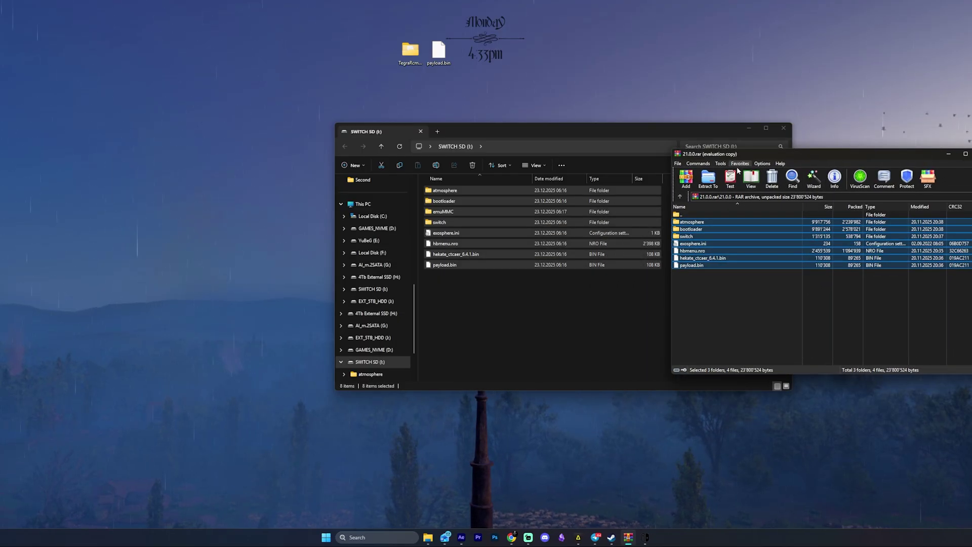
{"action": "left_click_drag", "start_coordinate": [478, 321], "coordinate": [478, 317]}
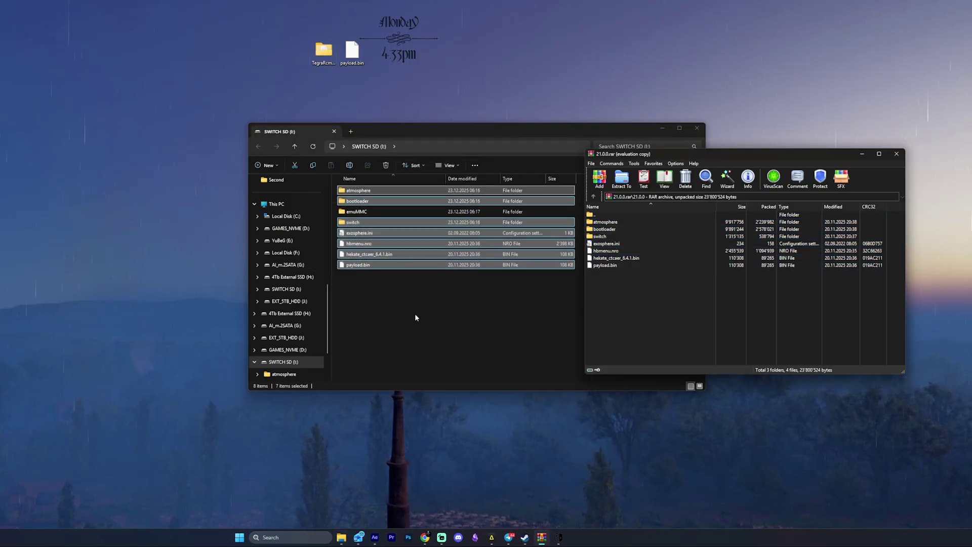
Close WinRAR, eject SWITCH SD (I:), and return the console to hekate Home.
{"action": "left_click", "coordinate": [416, 318]}
{"action": "left_click", "coordinate": [771, 323]}
{"action": "left_click", "coordinate": [901, 156]}
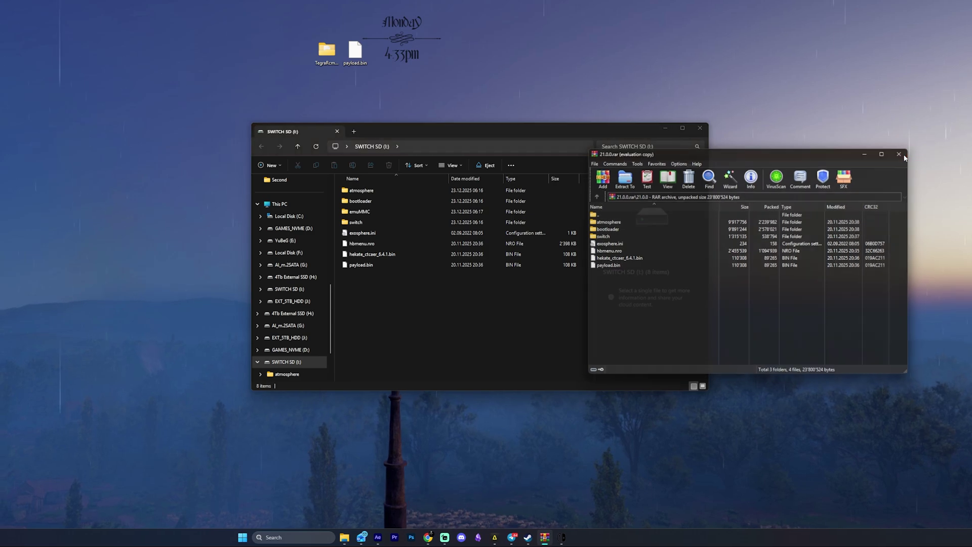
{"action": "right_click", "coordinate": [297, 362]}
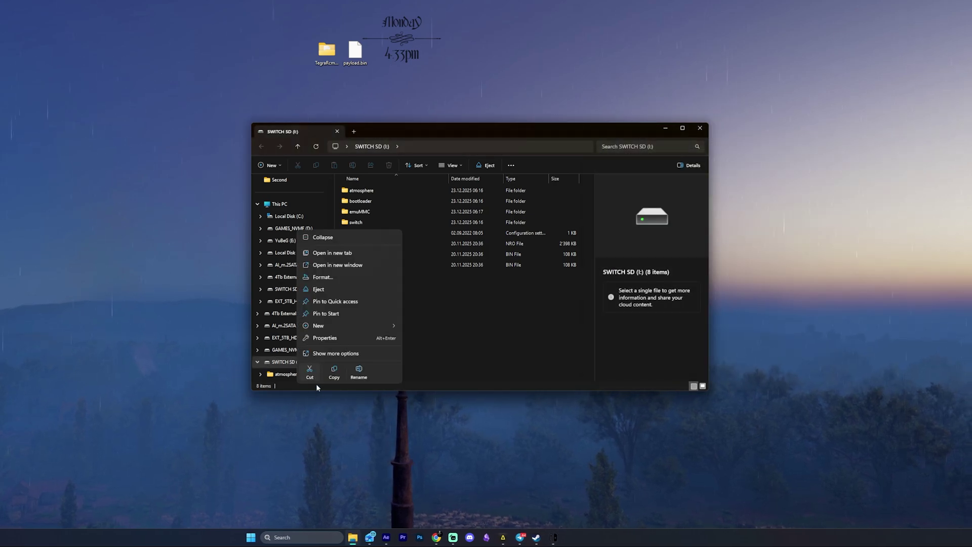
{"action": "left_click", "coordinate": [320, 290]}
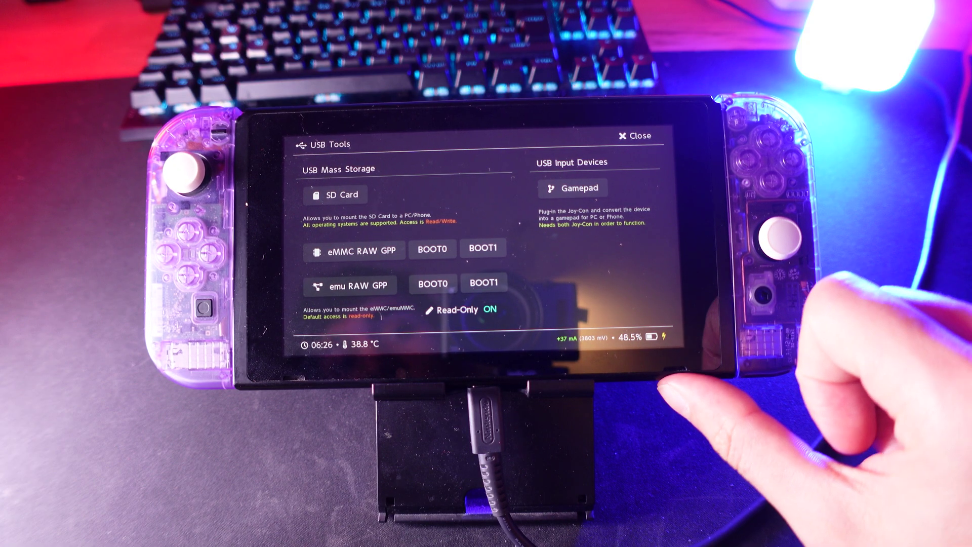
{"action": "left_click", "coordinate": [635, 136]}
{"action": "left_click", "coordinate": [402, 141]}
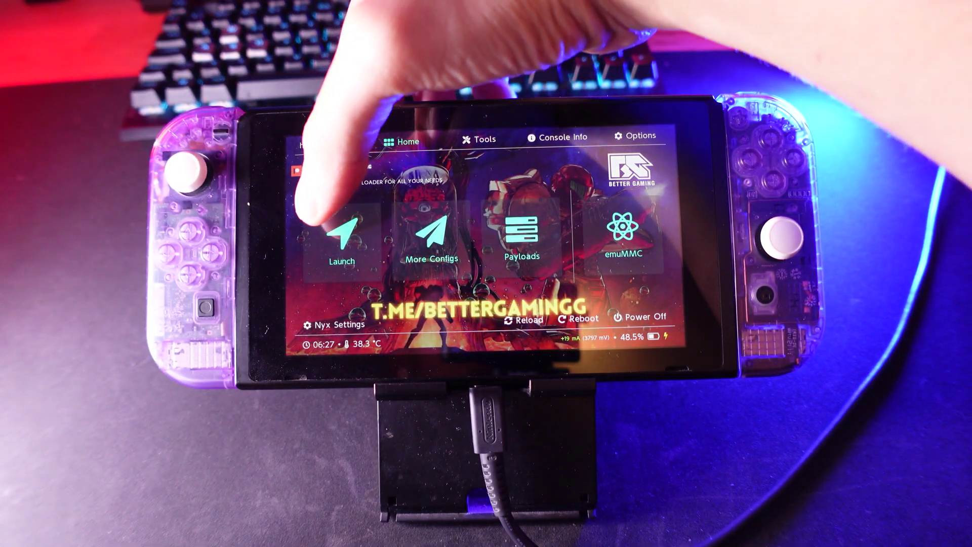
Open hekate's Launch boot entry list to start CFW EMUMMC.
{"action": "left_click", "coordinate": [342, 236]}
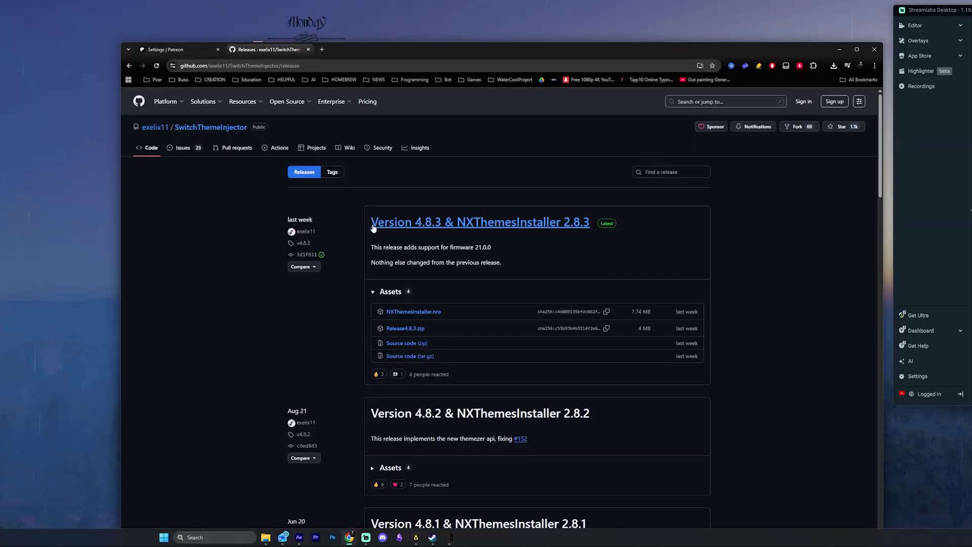
Highlight the Version 4.8.3 & NXThemesInstaller 2.8.3 release title and open the SD Card folder's options.
{"action": "left_click_drag", "start_coordinate": [369, 223], "coordinate": [625, 218]}
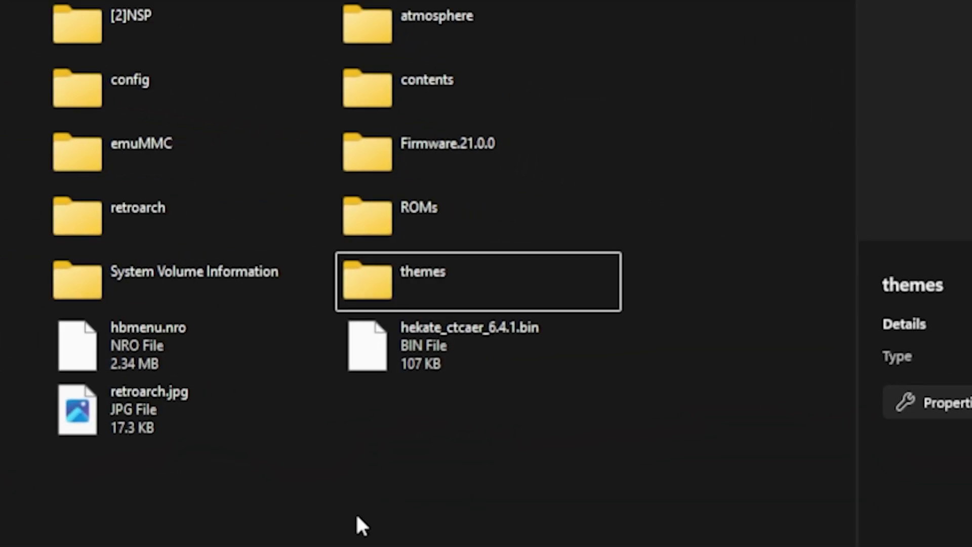
{"action": "right_click", "coordinate": [766, 334]}
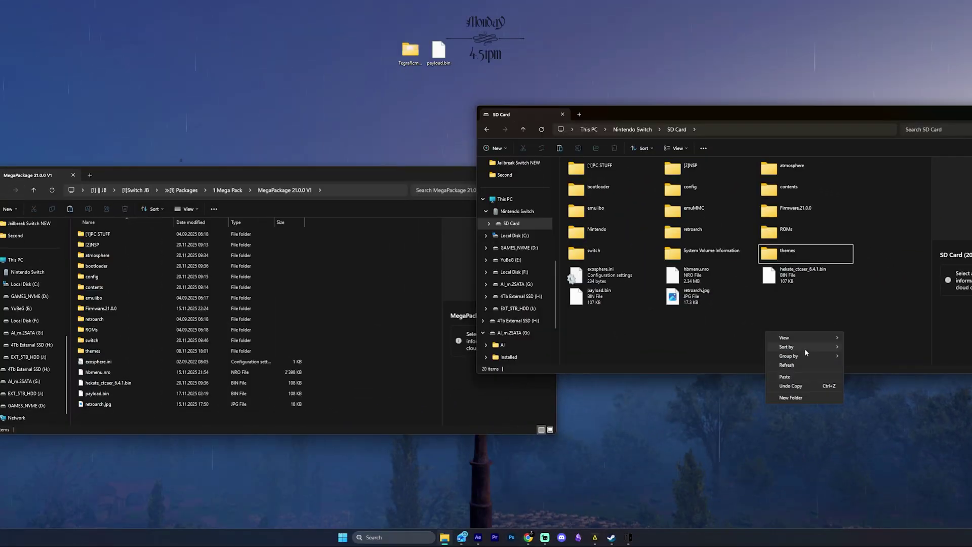
Open the One Piece - Monkey D. Luffy theme on Themezer and check its downloaded .nxtheme file.
{"action": "mouse_move", "coordinate": [804, 348]}
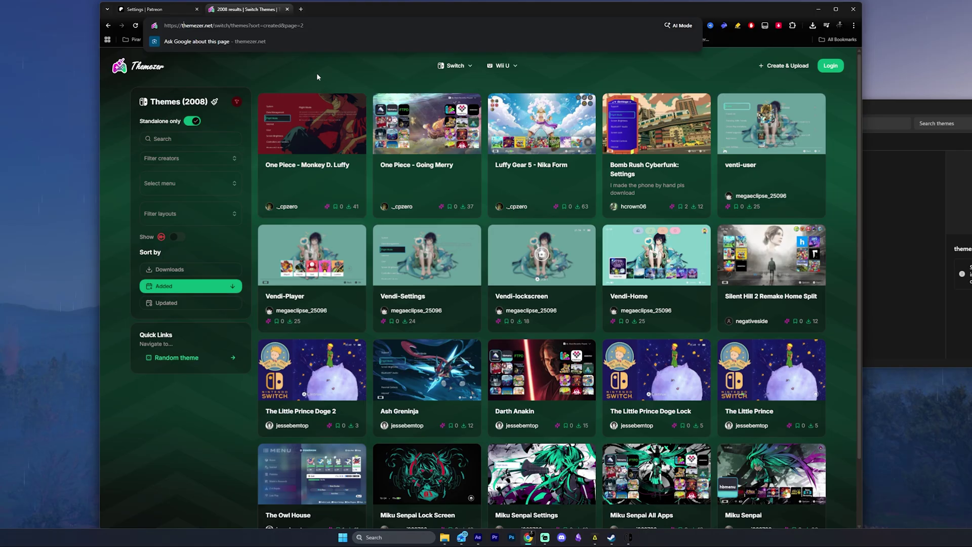
{"action": "left_click", "coordinate": [317, 75]}
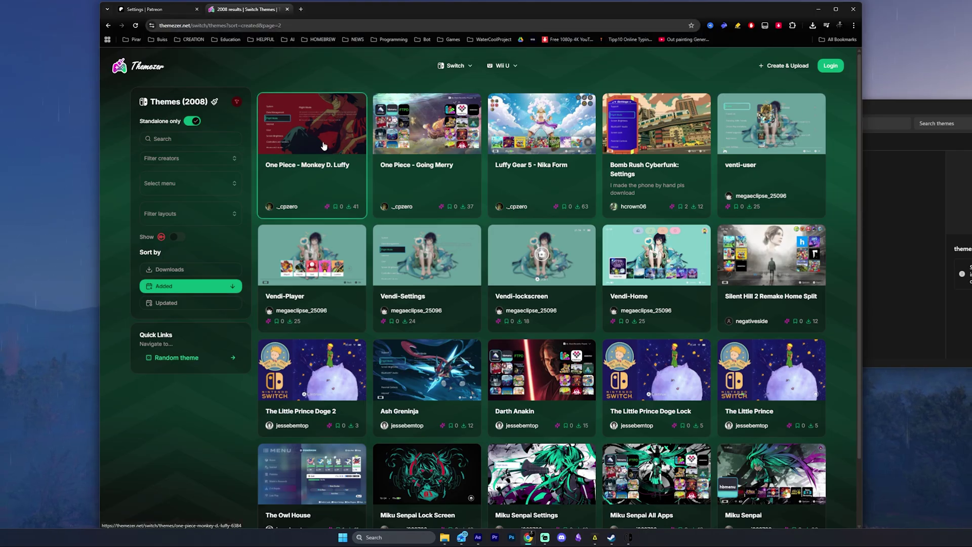
{"action": "left_click", "coordinate": [324, 146]}
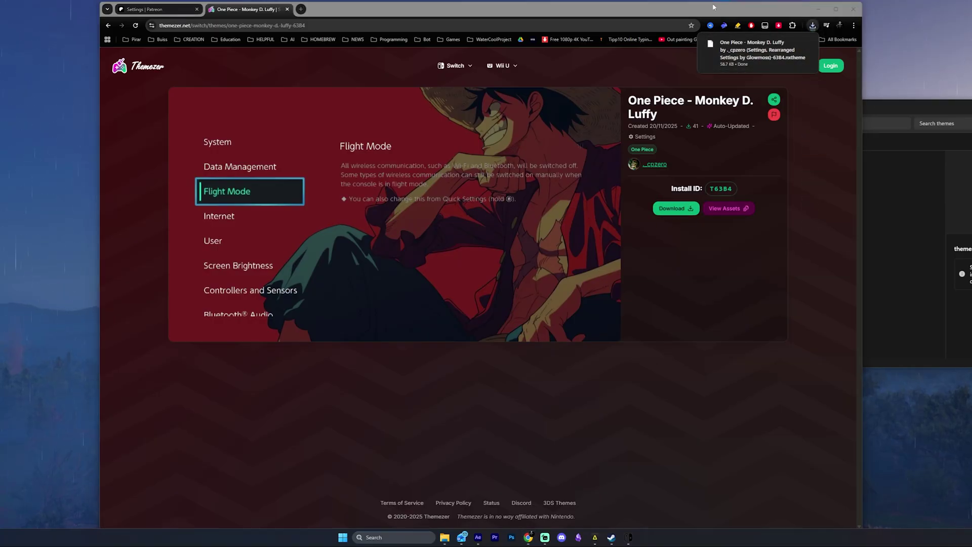
{"action": "left_click_drag", "start_coordinate": [561, 10], "coordinate": [84, 66]}
{"action": "left_click", "coordinate": [338, 81]}
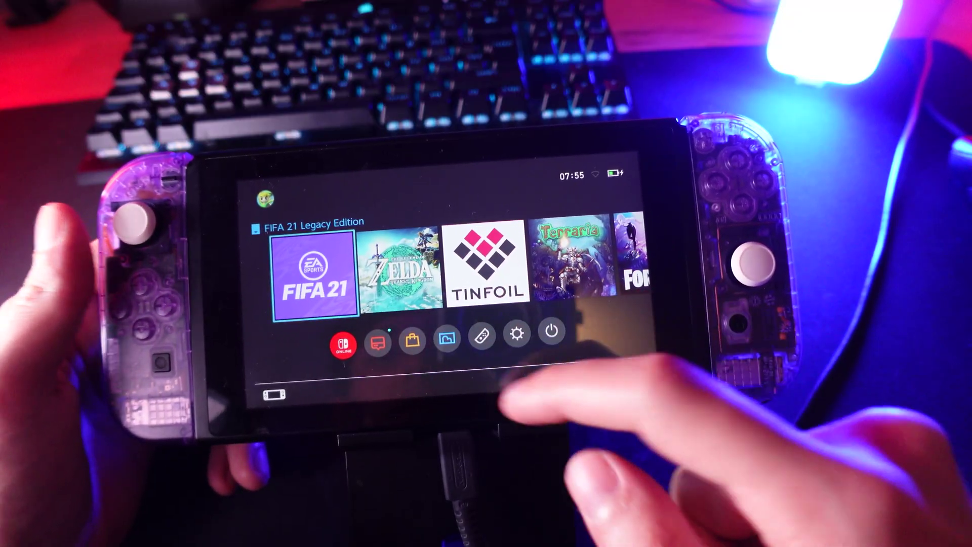
Launch TinWoo Installer from hbmenu, dismiss the Applet Mode warning, and choose Install via USB.
{"action": "left_click", "coordinate": [445, 339]}
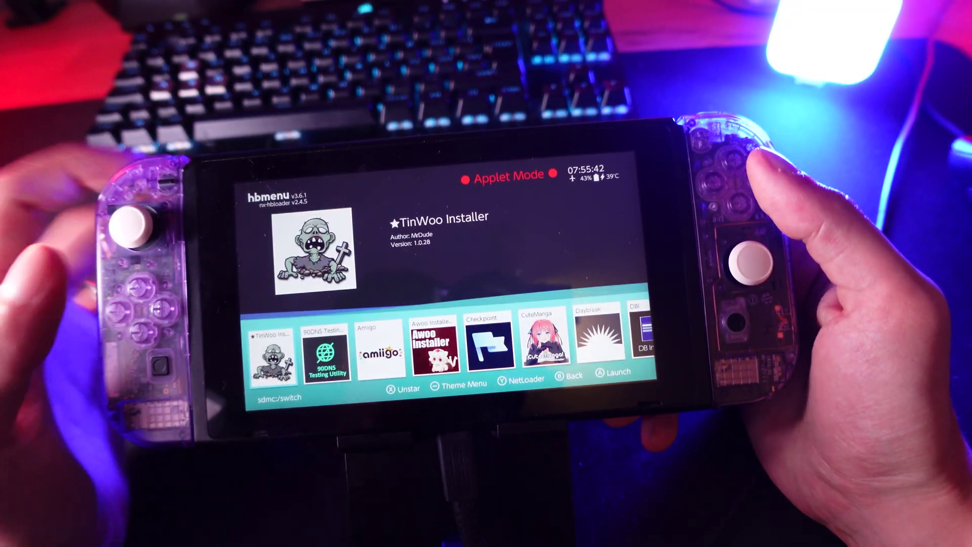
{"action": "key", "text": "a"}
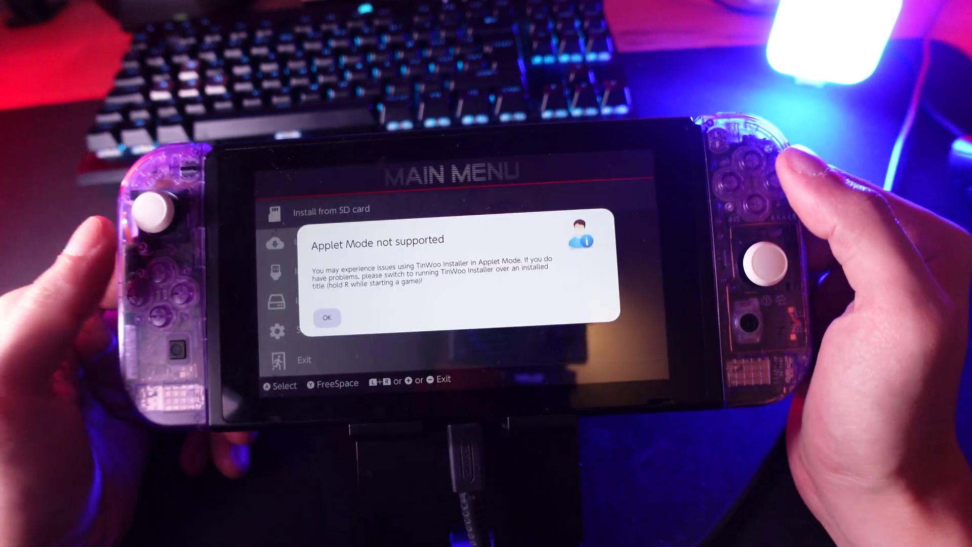
{"action": "key", "text": "a"}
{"action": "key", "text": "Down"}
{"action": "key", "text": "Down"}
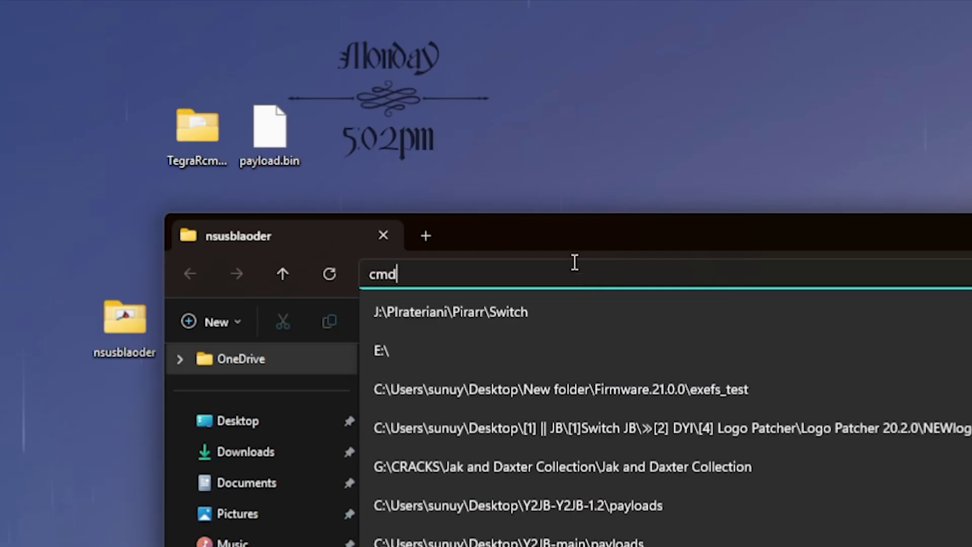
Open a Command Prompt in the nsusblaoder folder and run java -jar ns-usbloader-7.2.jar.
{"action": "key", "text": "Return"}
{"action": "type", "text": "java -jar ns-usbloader-7.2.jar"}
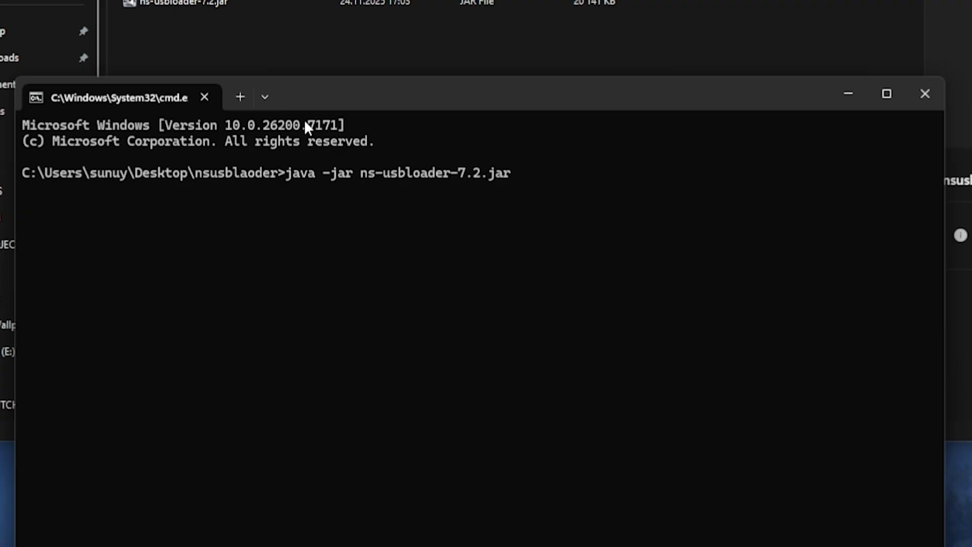
{"action": "key", "text": "Return"}
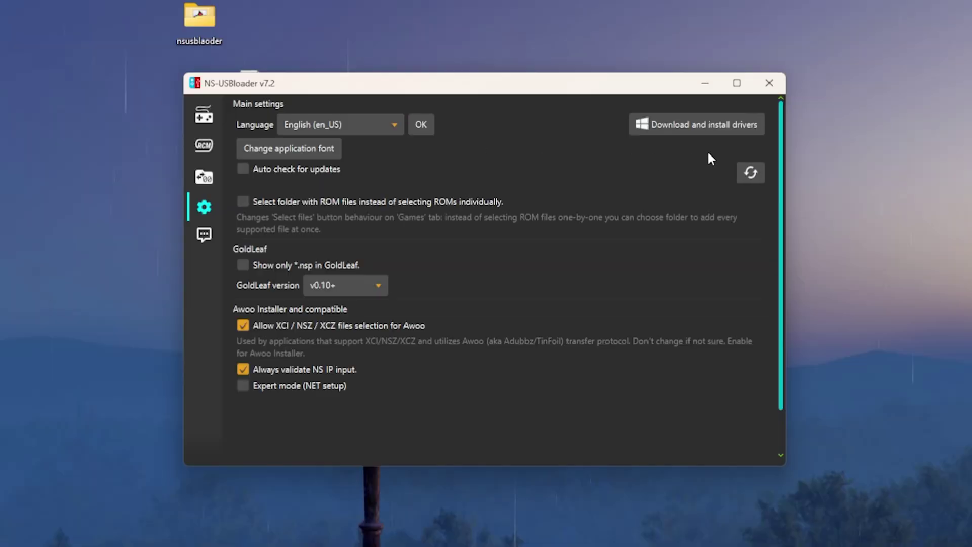
Install the libusbK drivers and add the Terraria .nsp (160.02 MiB) to the upload list.
{"action": "left_click", "coordinate": [704, 127]}
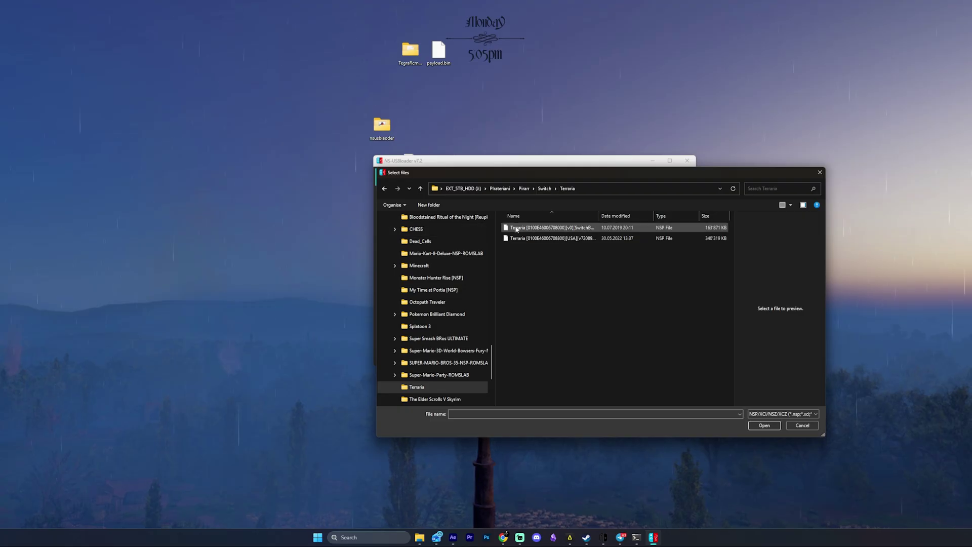
{"action": "left_click", "coordinate": [577, 232]}
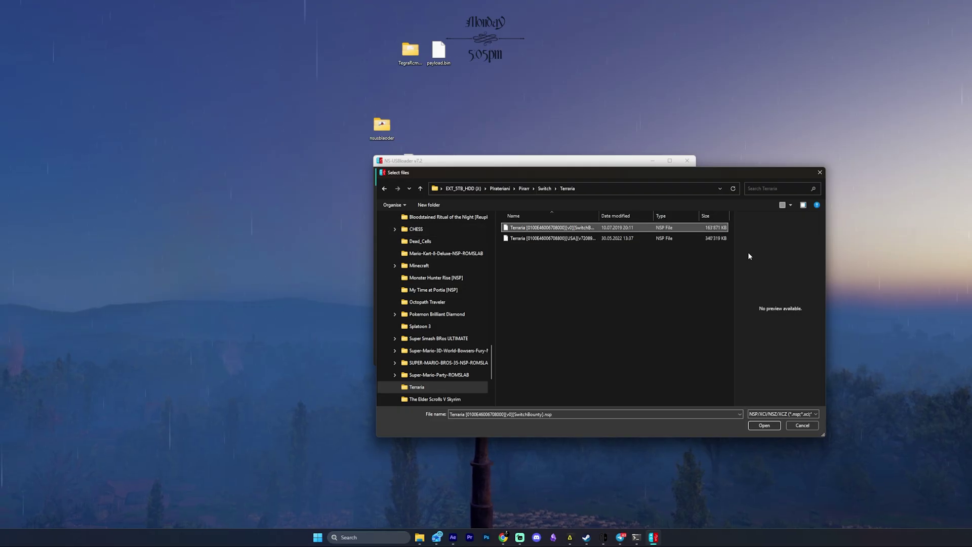
{"action": "left_click_drag", "start_coordinate": [827, 250], "coordinate": [971, 250]}
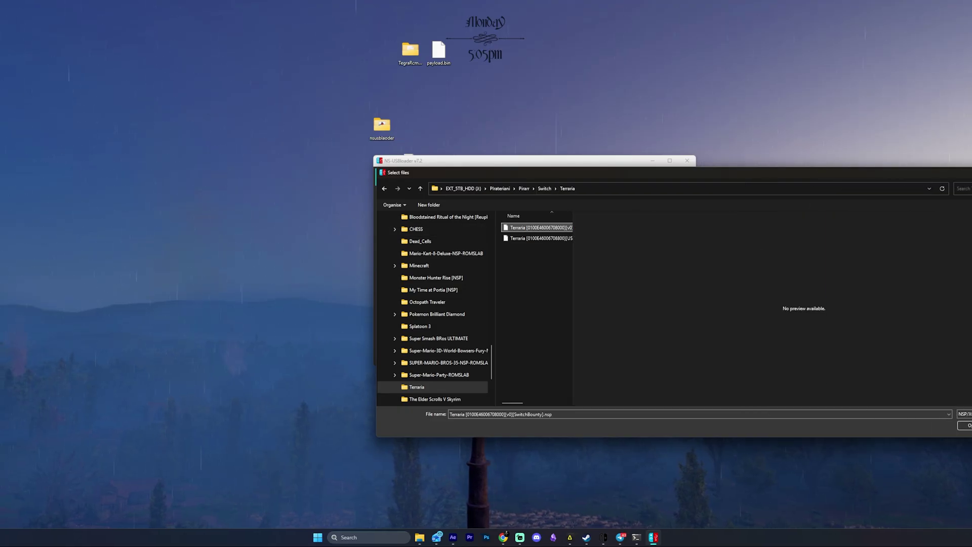
{"action": "double_click", "coordinate": [588, 228]}
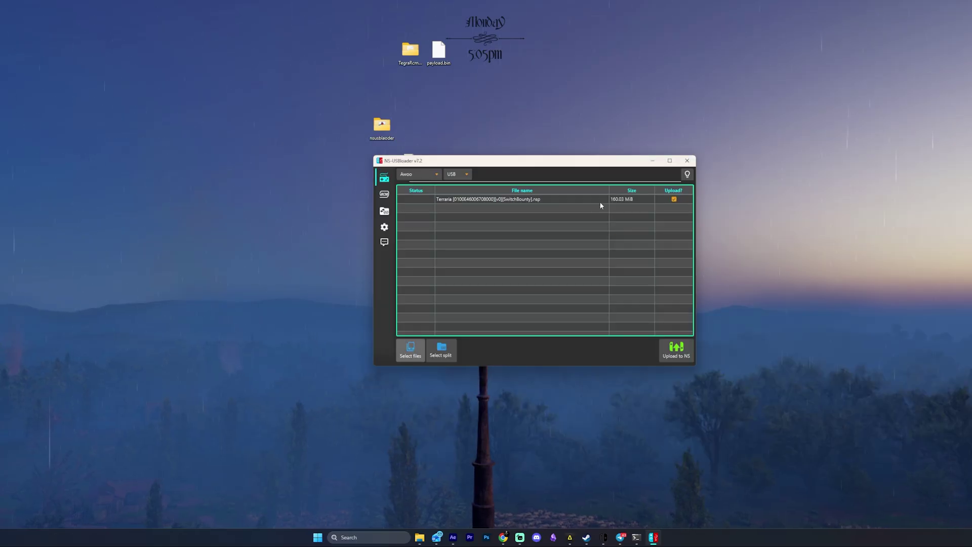